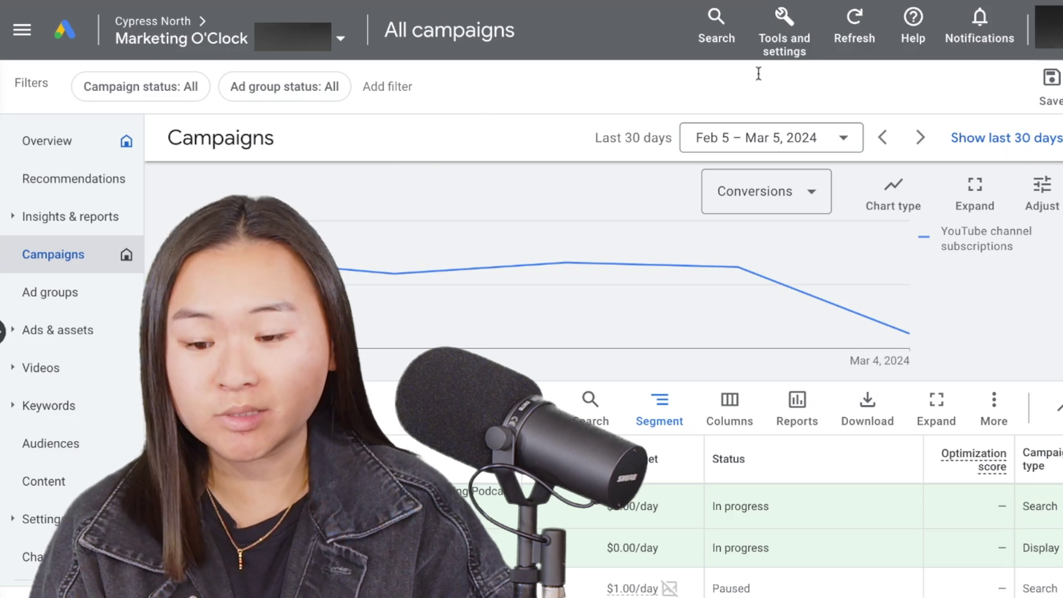
Go to Bulk Actions > Rules and start a new campaign rule.
click(781, 51)
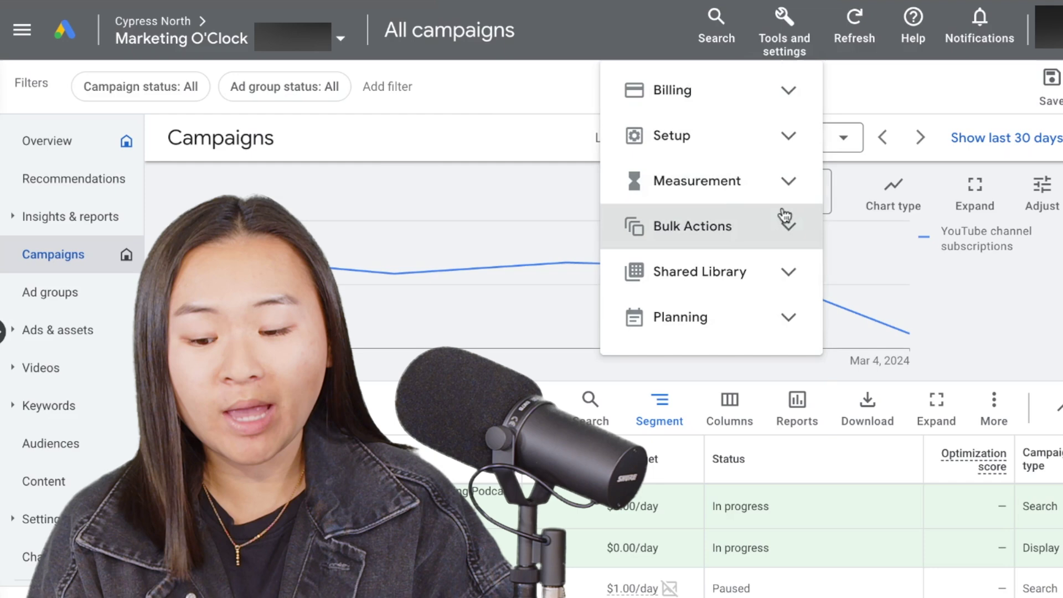
click(785, 218)
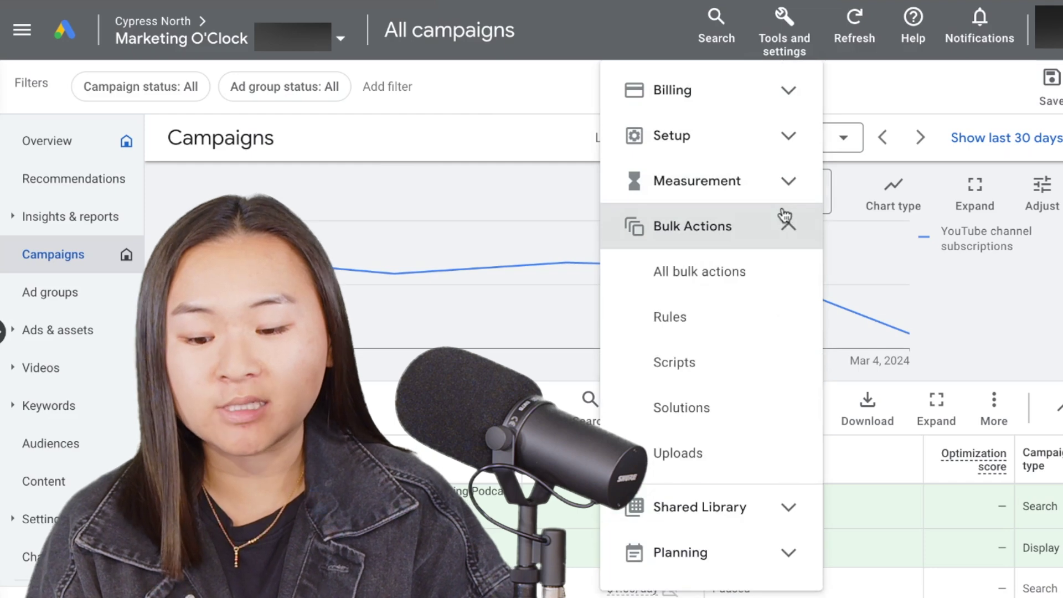
click(755, 362)
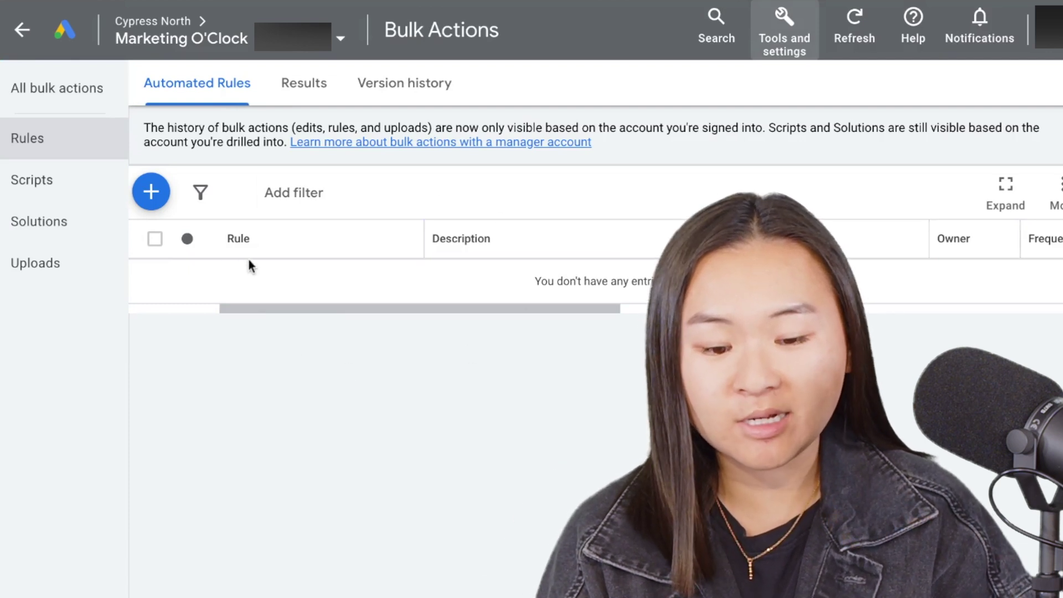
click(151, 194)
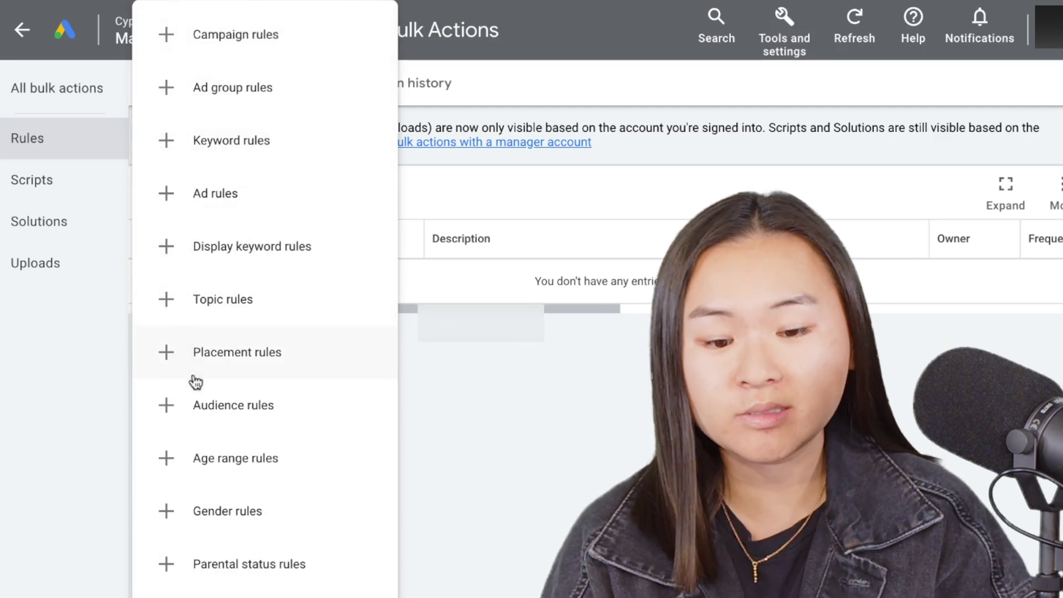
click(188, 52)
Name the rule 'Pause Campaigns Easter Weekend 2024' and set Marketing O'Clock as its owner.
click(333, 215)
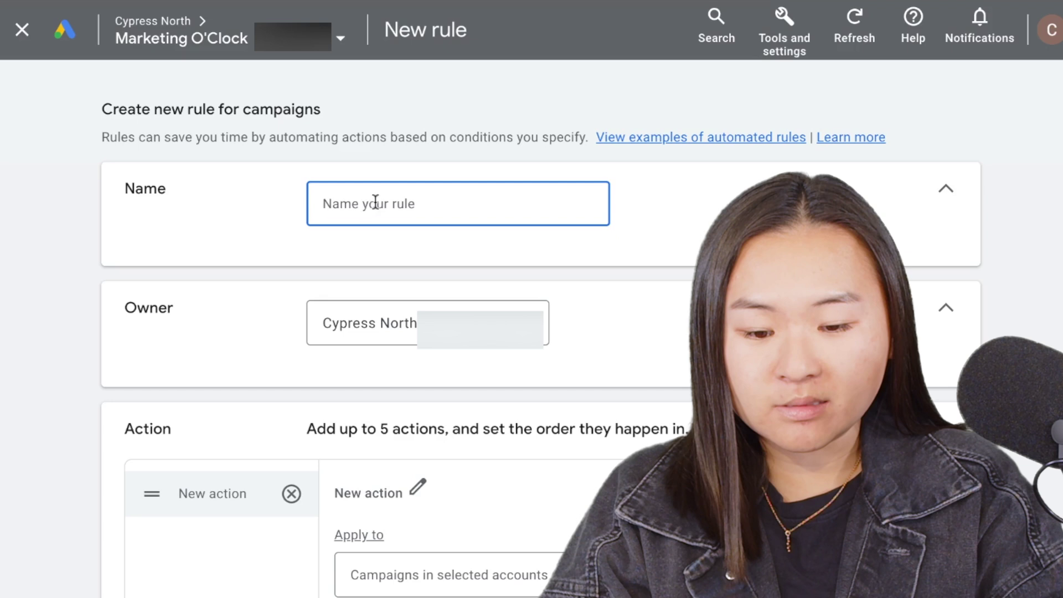
text(Pause Camp)
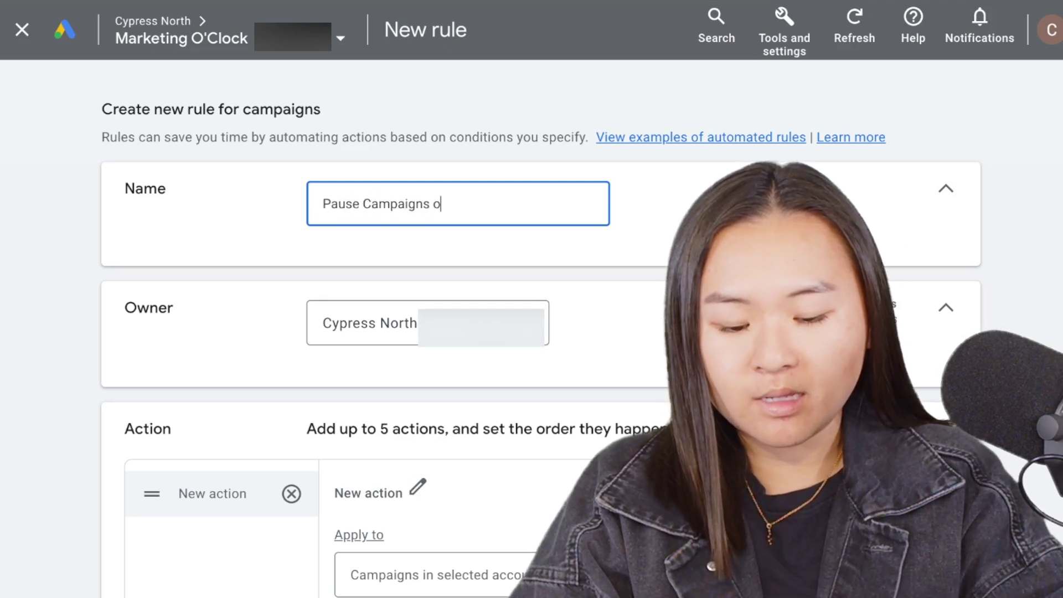
text(aigns Easter)
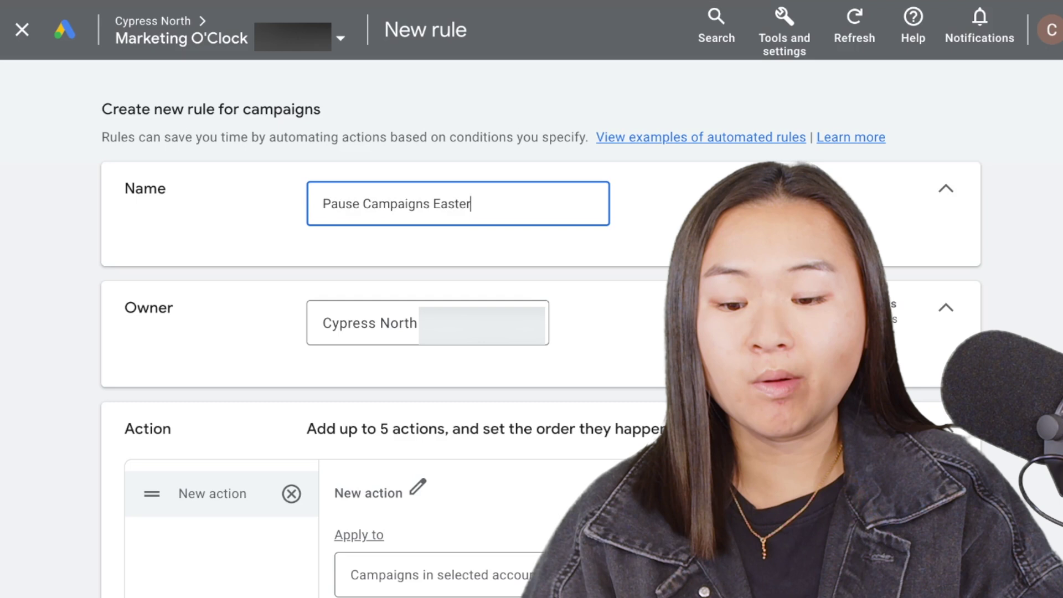
text( Weekend 2024)
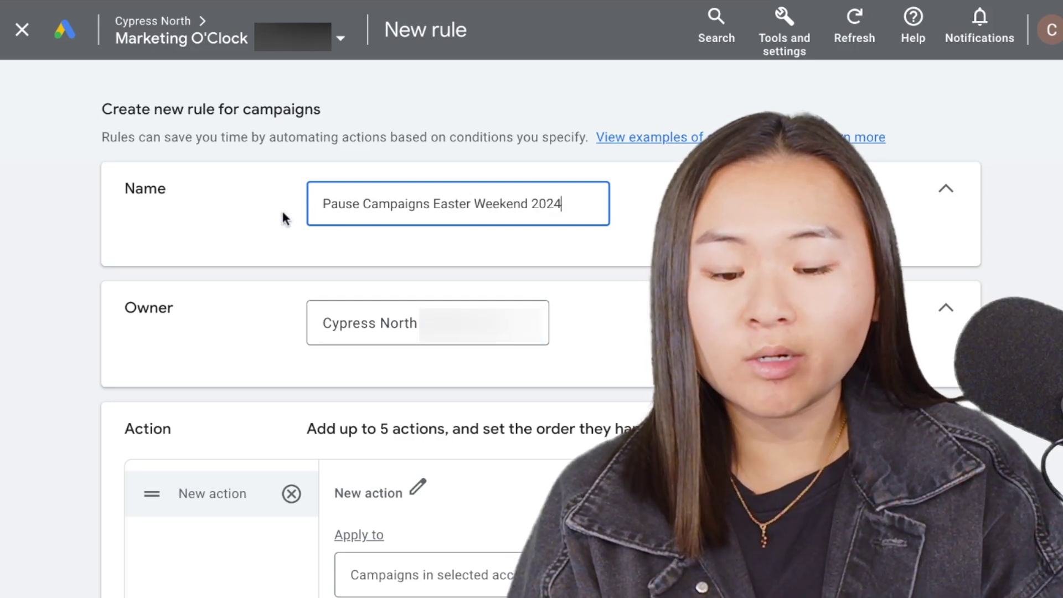
click(282, 213)
scroll(283, 221, down, 1)
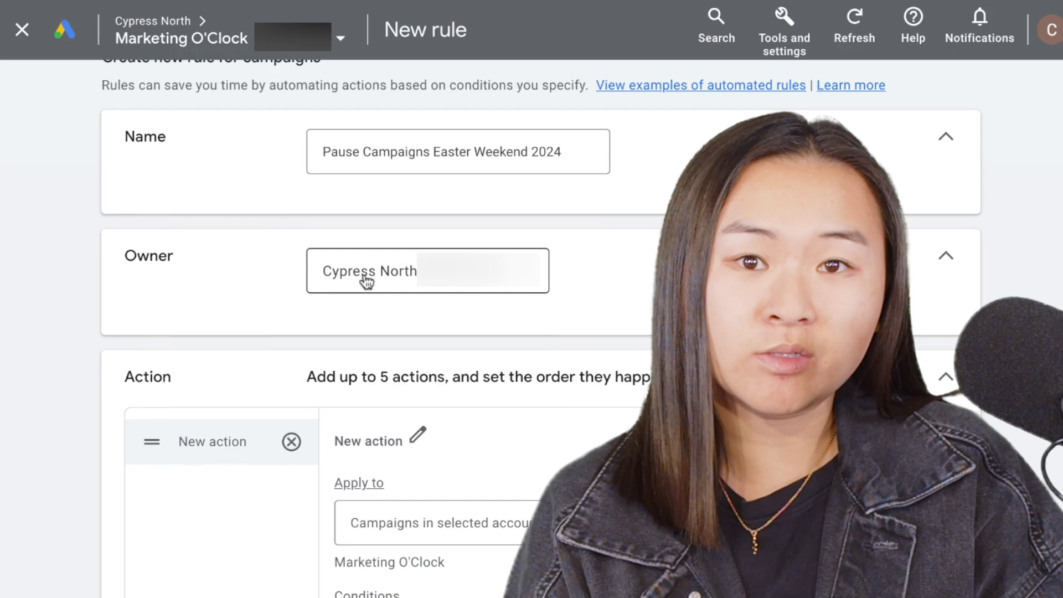
click(368, 277)
click(387, 327)
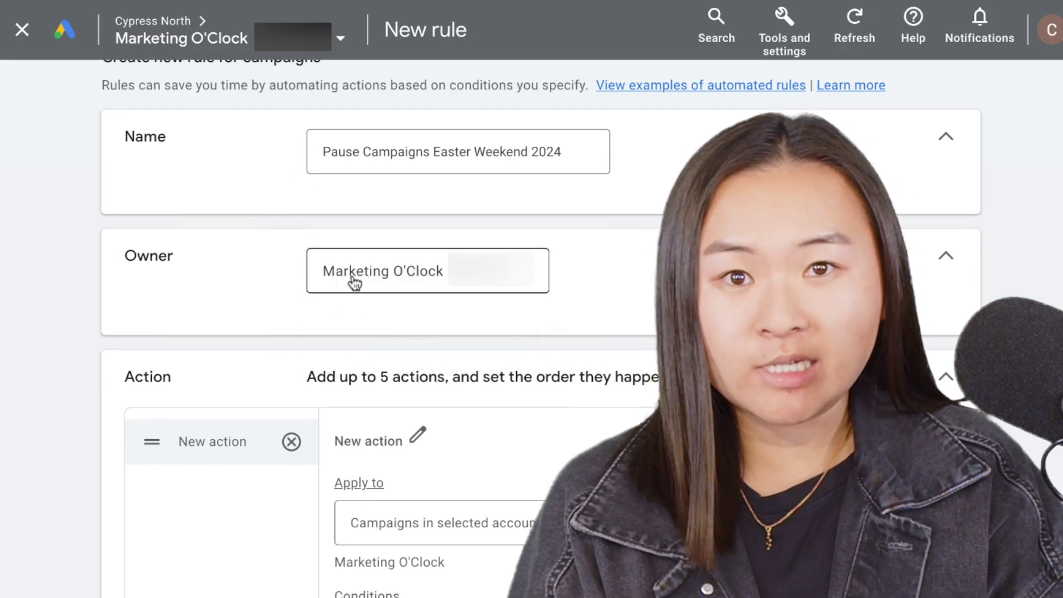
scroll(354, 283, down, 5)
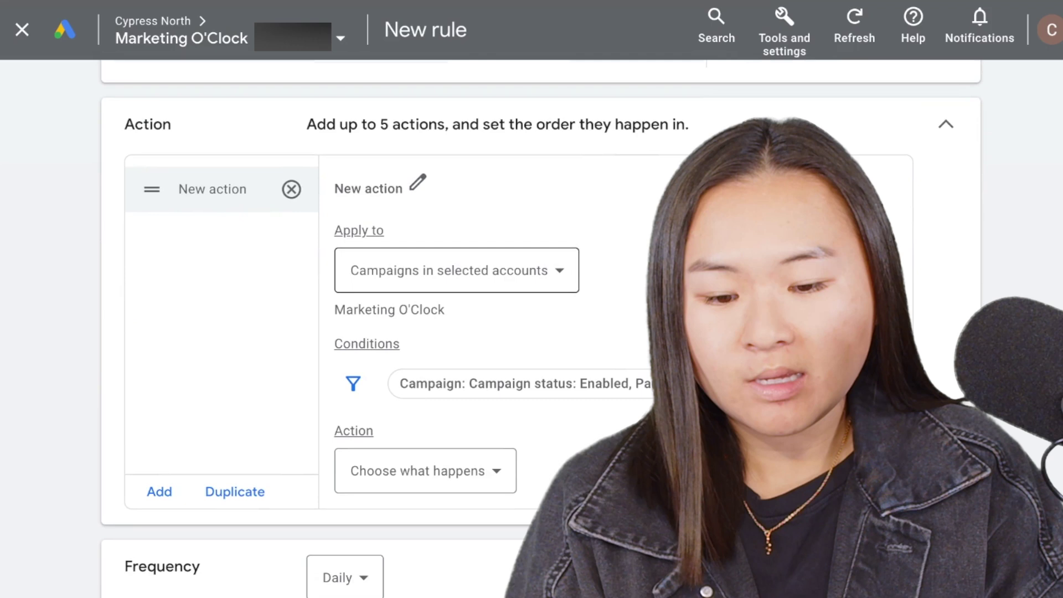
Rename the rule's action to 'Pause Campaigns'.
click(418, 182)
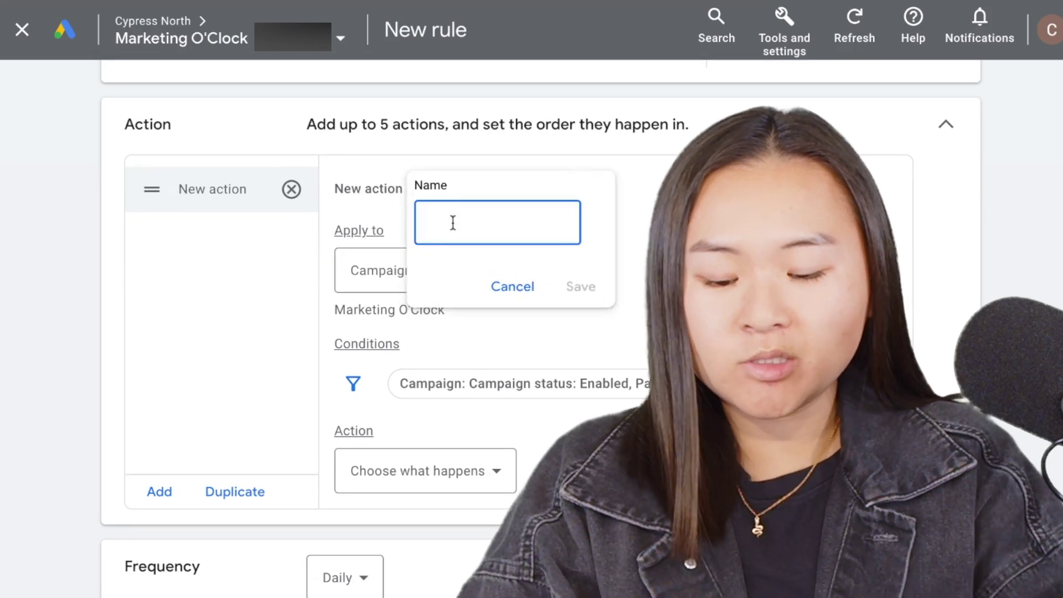
text(PAuse )
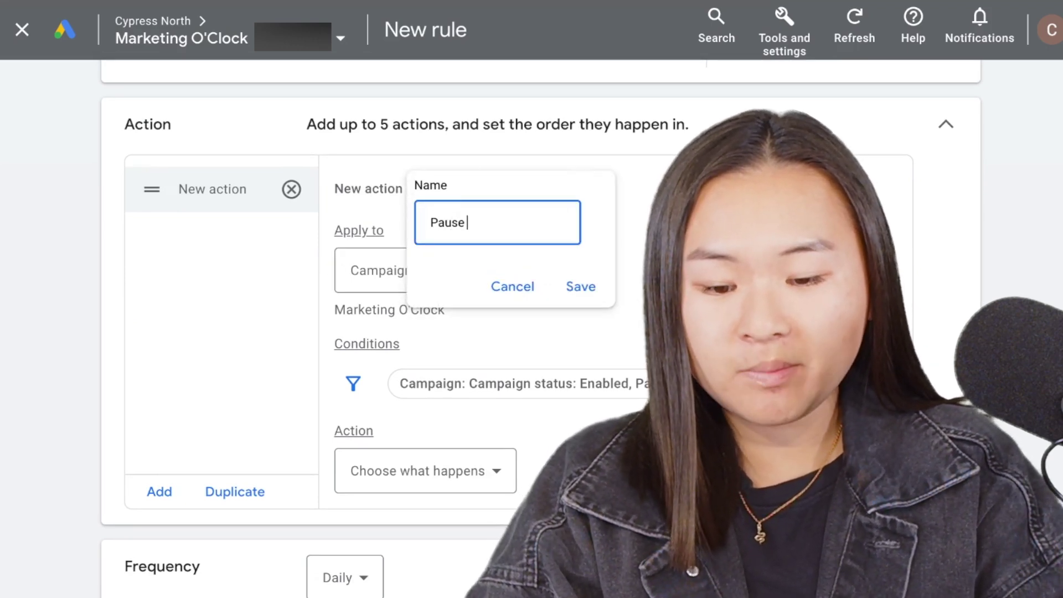
text(Campaigns)
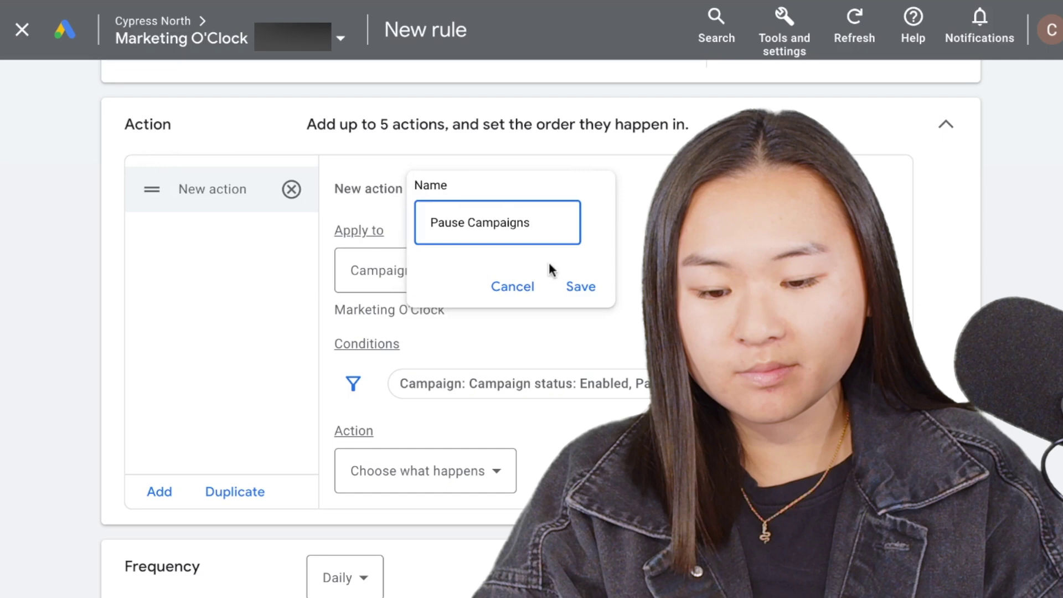
click(580, 286)
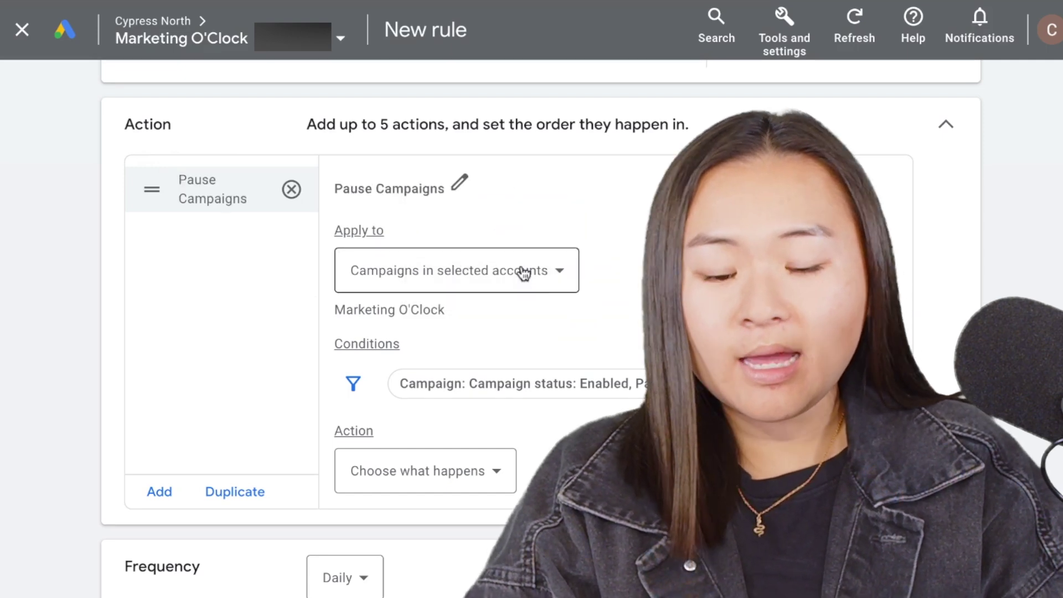
scroll(523, 273, down, 1)
Make the action pause campaigns of all statuses in the selected accounts.
click(517, 235)
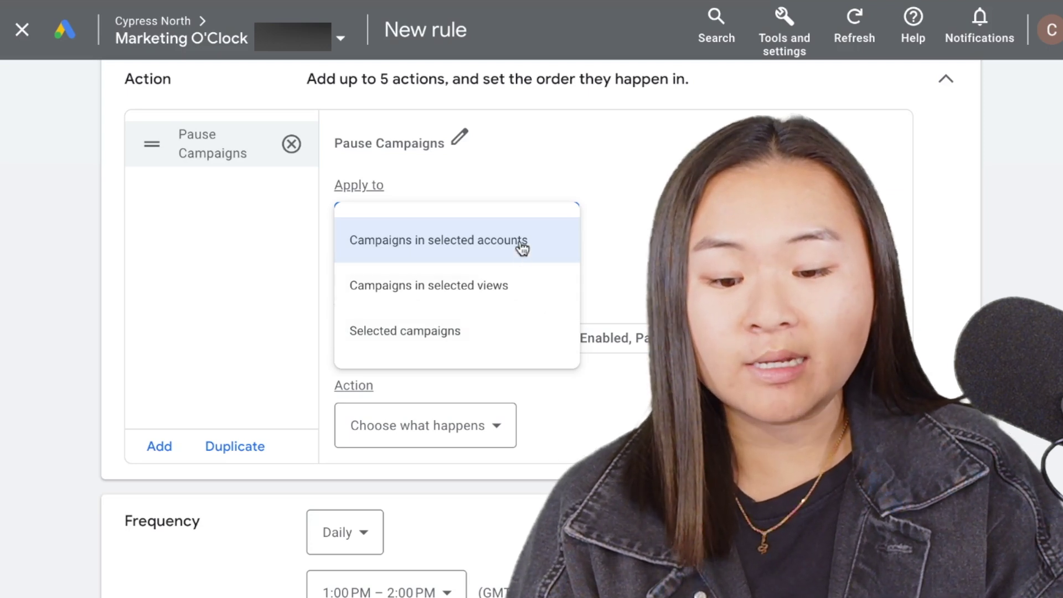
click(522, 247)
scroll(421, 286, down, 2)
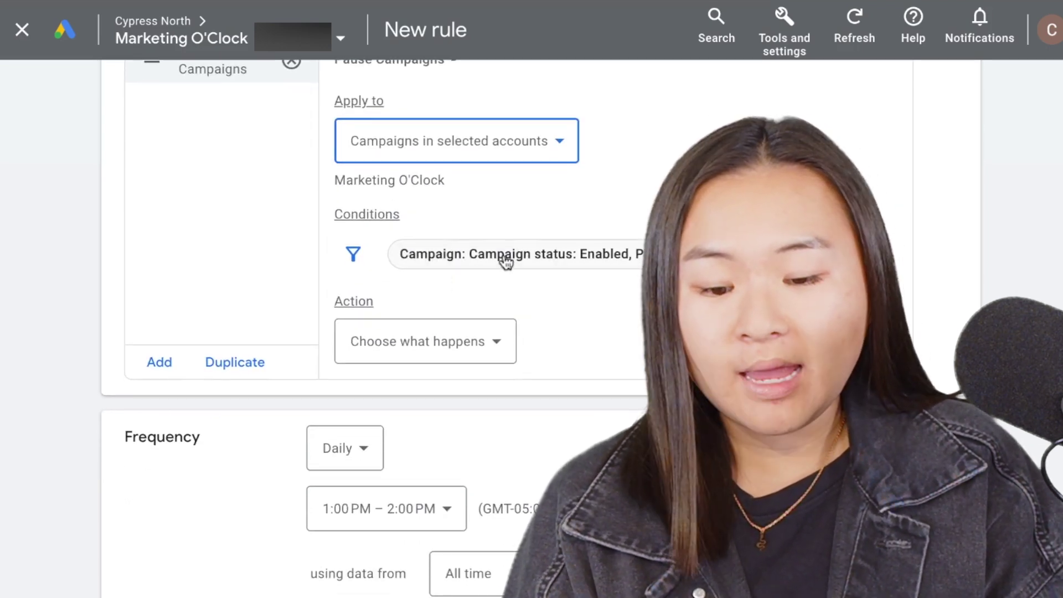
click(505, 262)
click(515, 355)
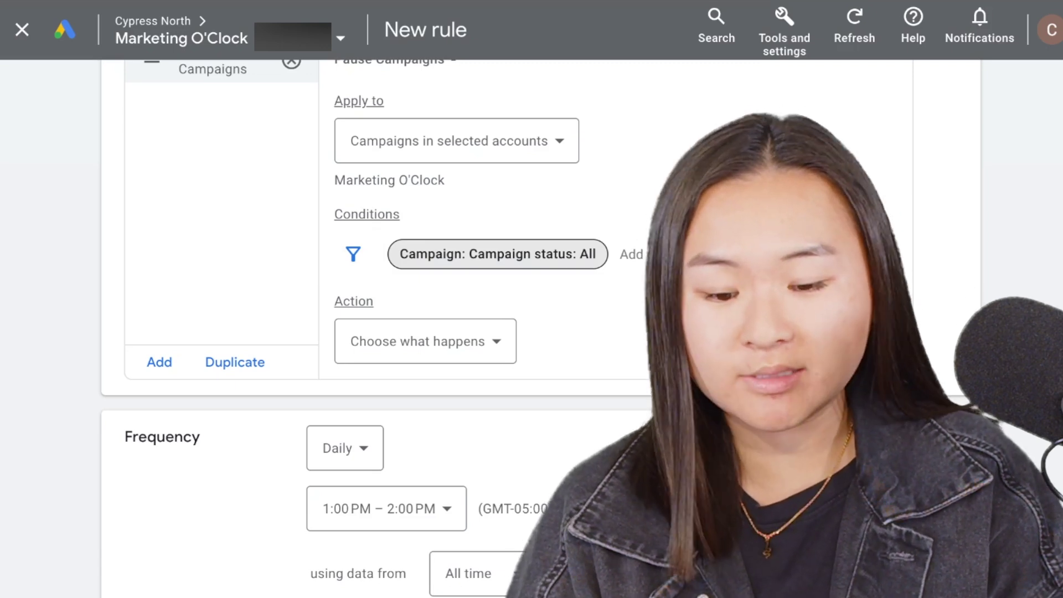
scroll(470, 327, down, 1)
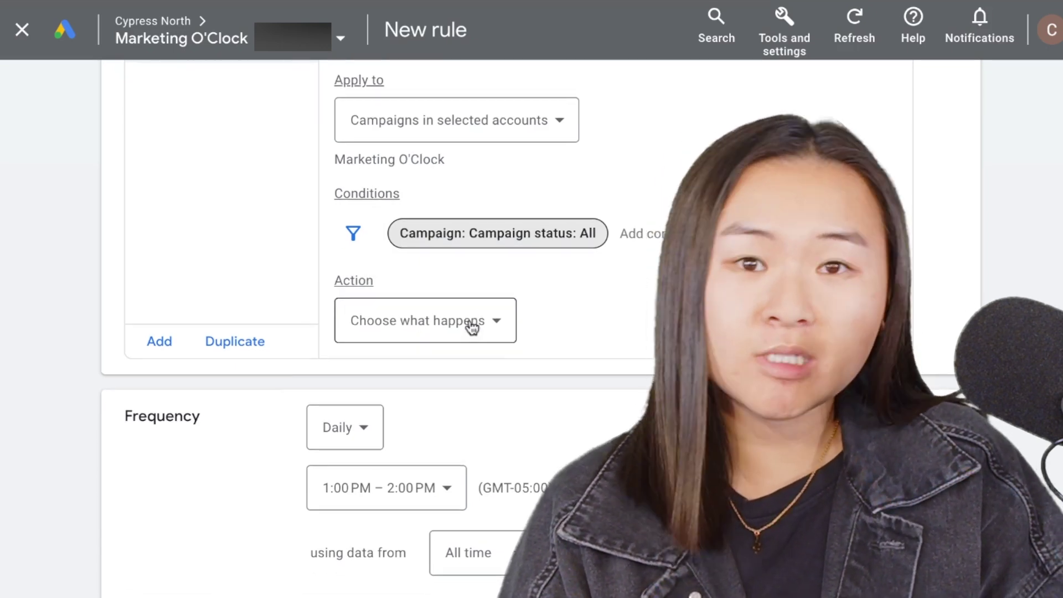
click(475, 327)
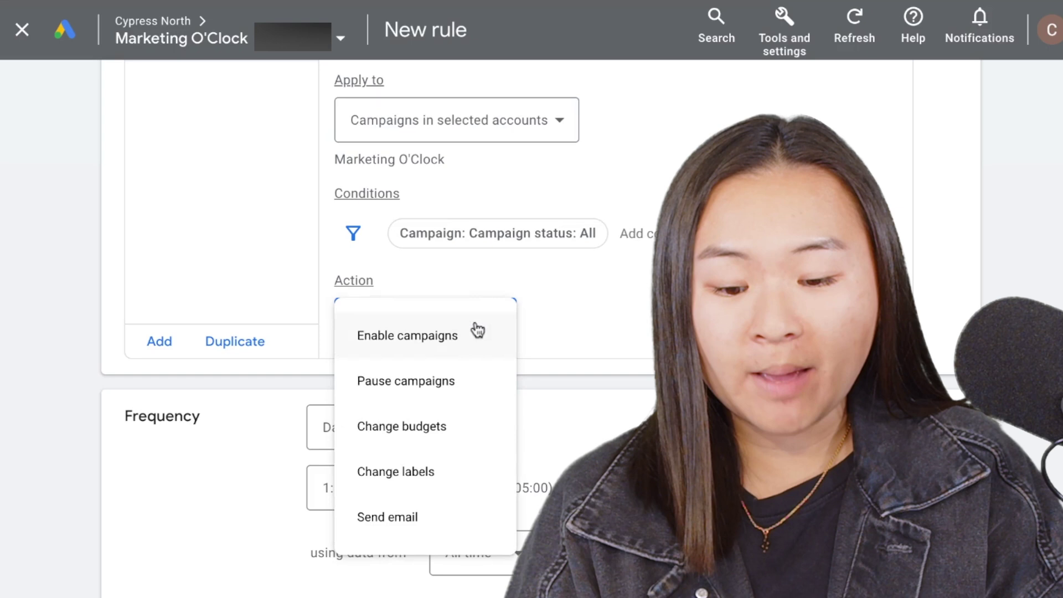
click(473, 378)
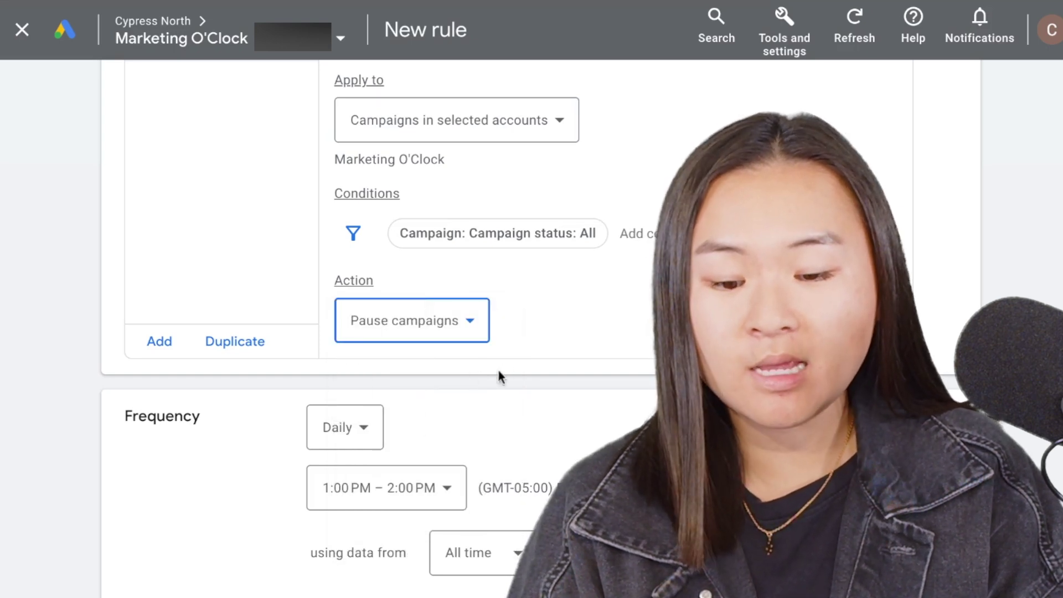
Set the rule to run once on Mar 28, 2024.
scroll(529, 412, down, 3)
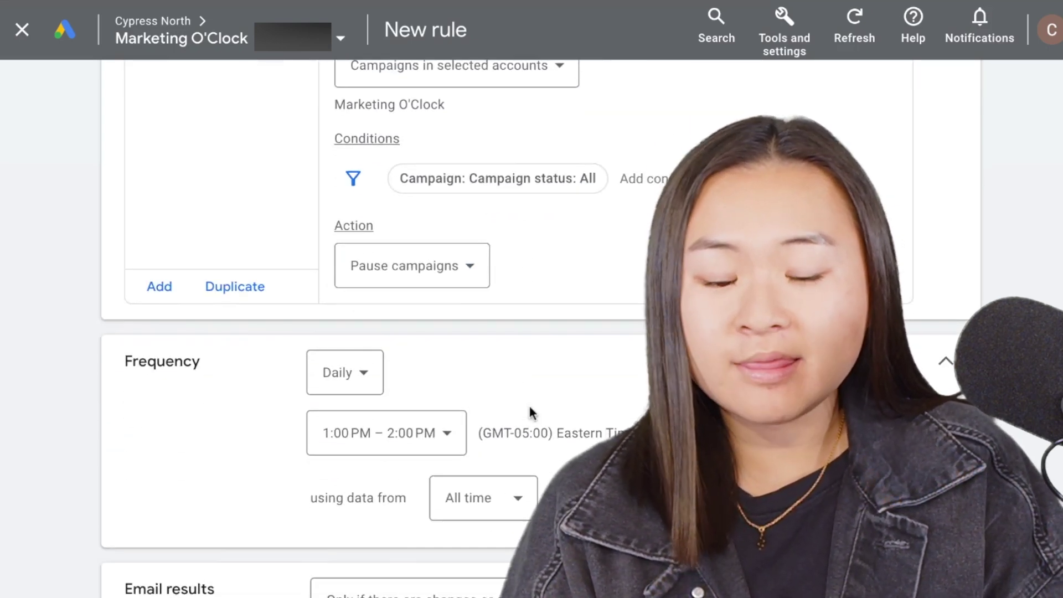
scroll(529, 405, down, 3)
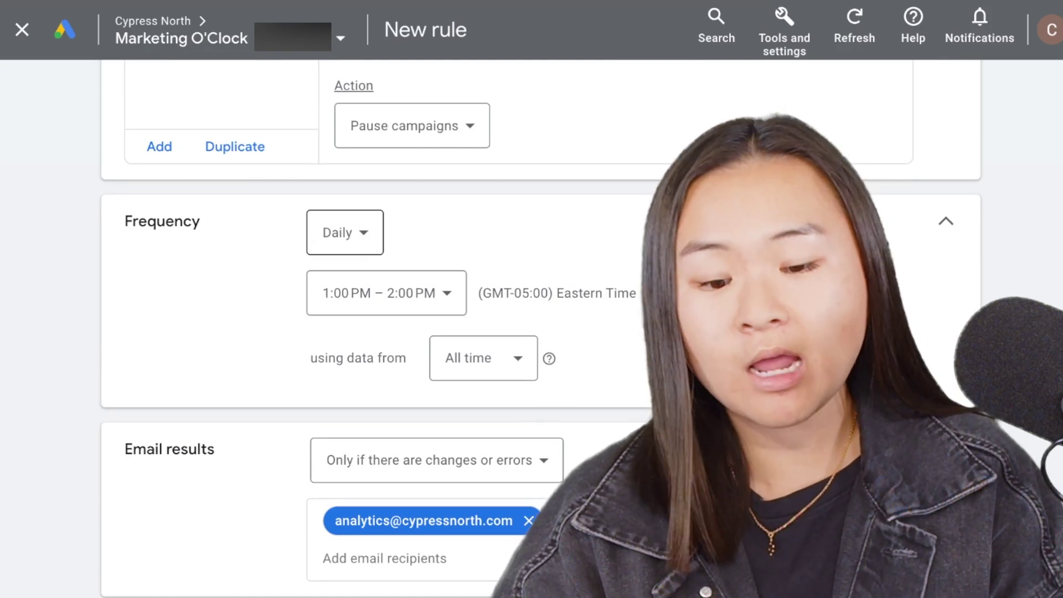
click(340, 233)
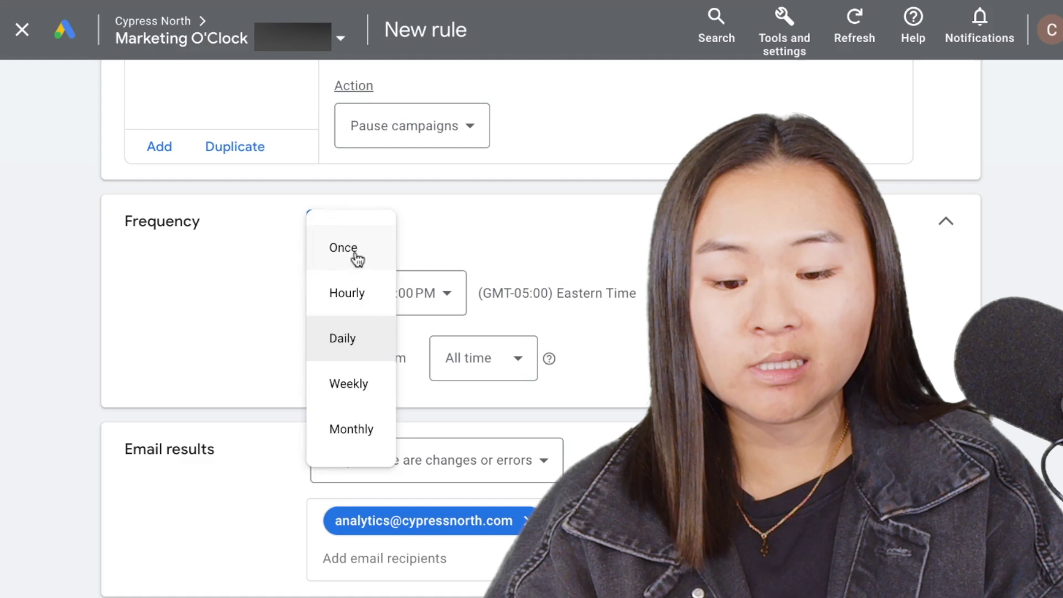
click(357, 258)
click(399, 298)
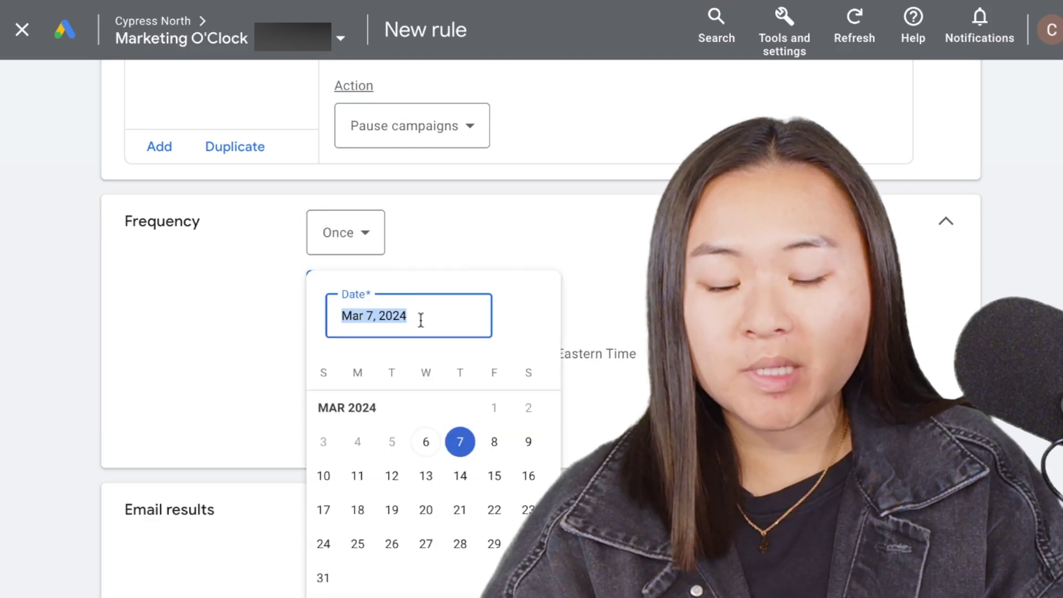
scroll(573, 349, down, 2)
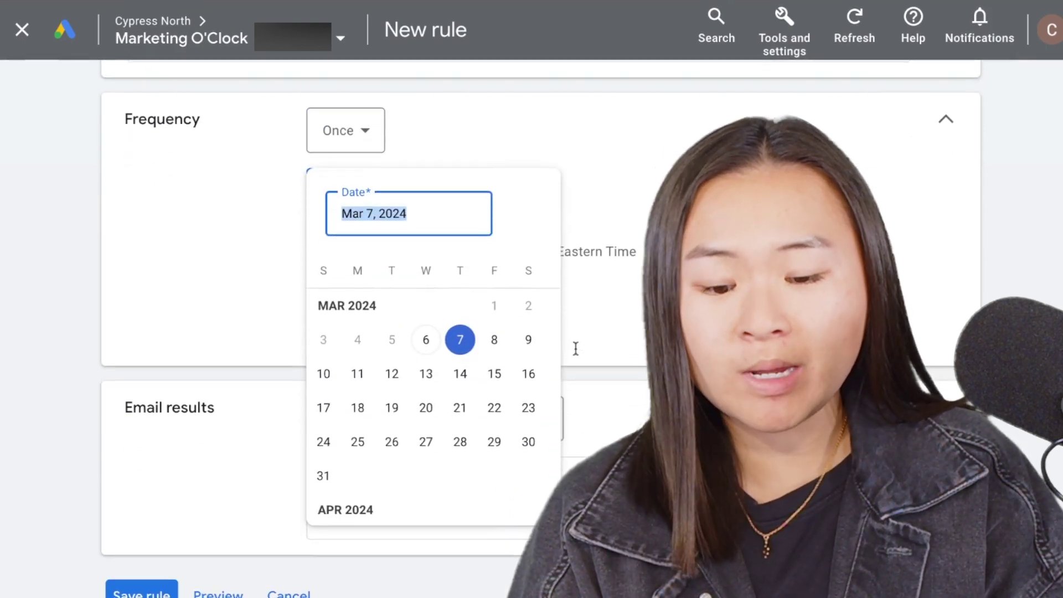
scroll(576, 347, down, 1)
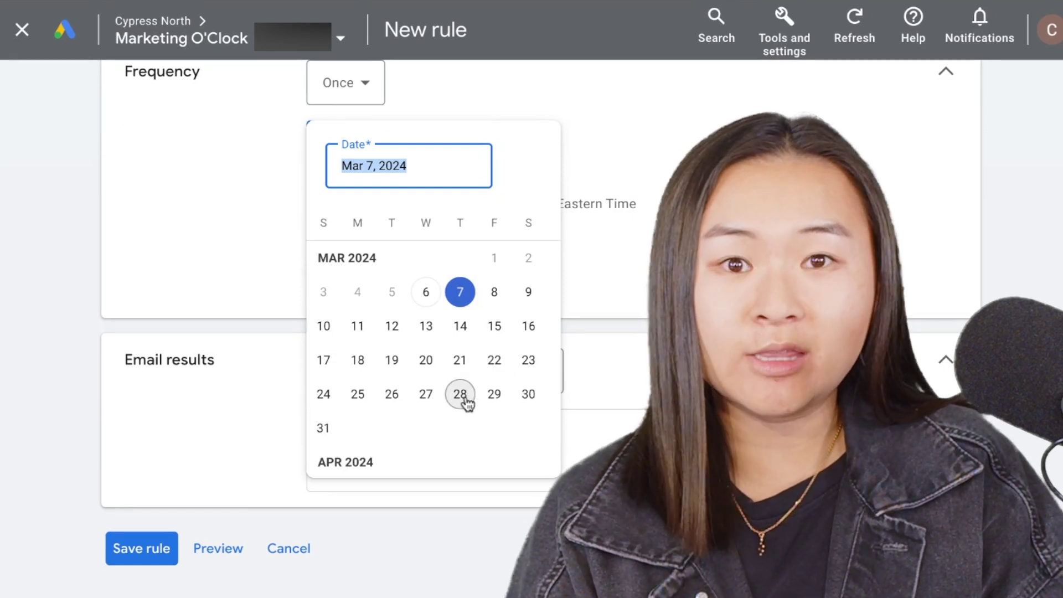
click(460, 393)
Schedule the run for 11:00 PM – 12:00 AM, keeping All time data.
click(407, 202)
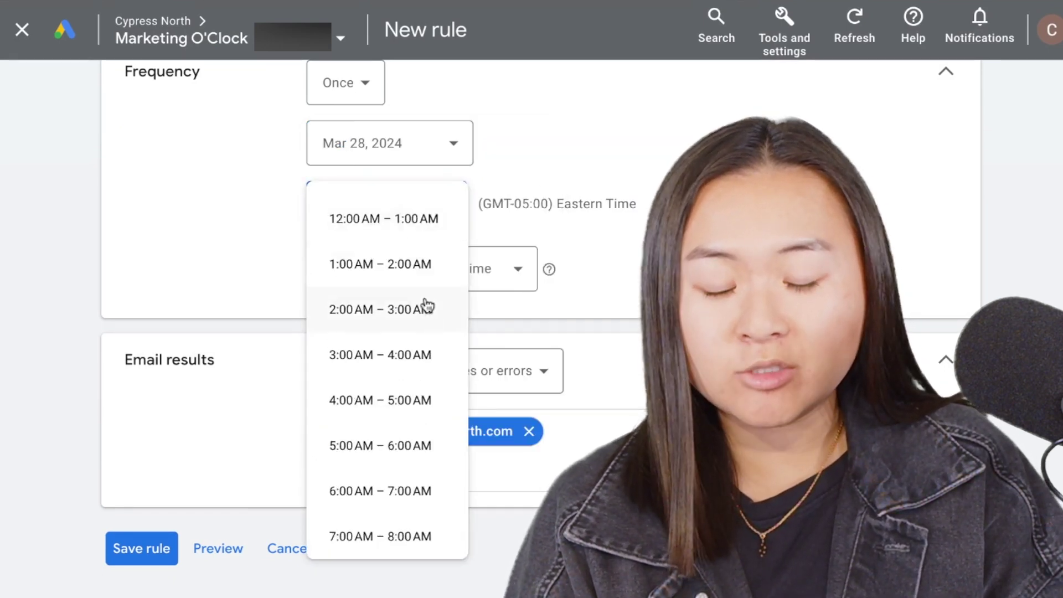
scroll(428, 312, down, 6)
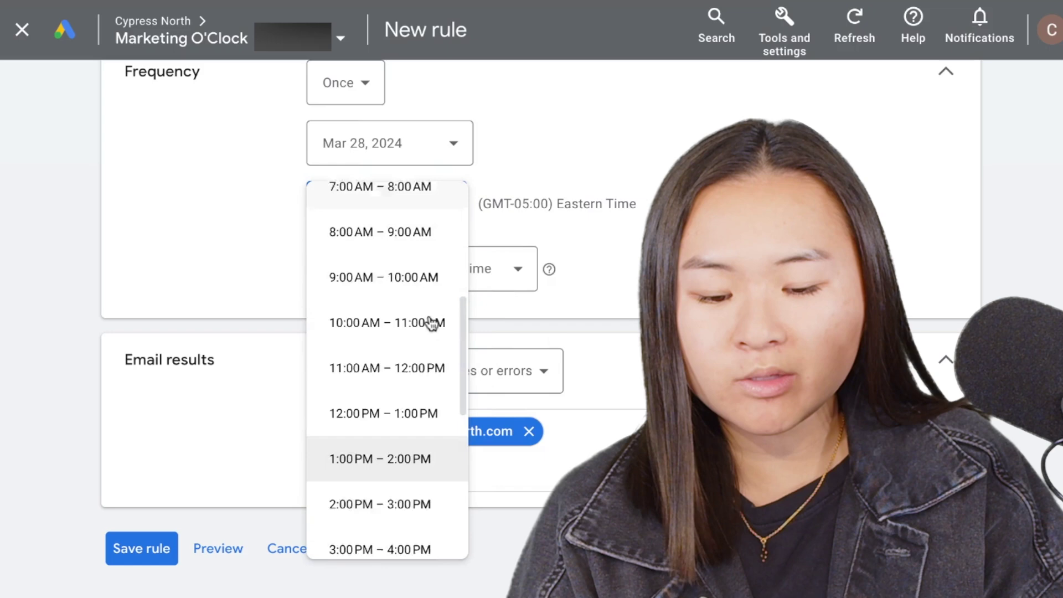
scroll(431, 323, down, 9)
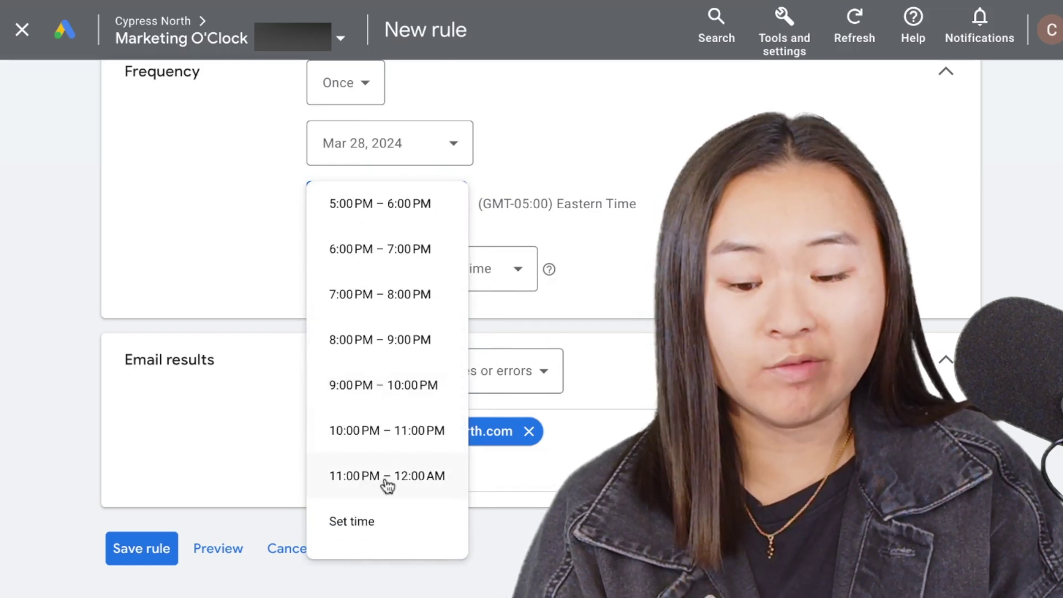
click(387, 481)
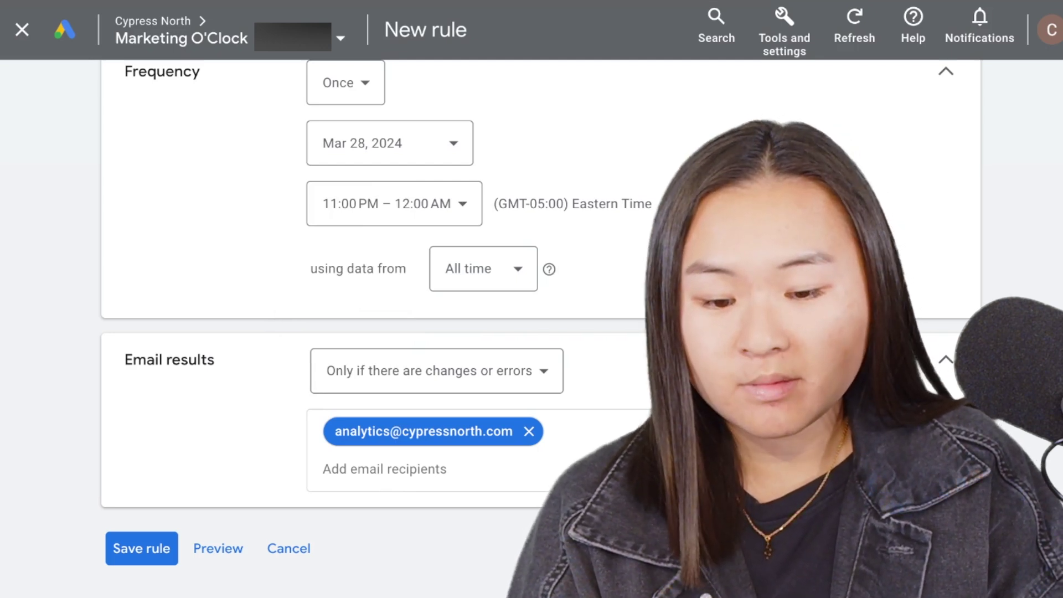
scroll(323, 281, up, 1)
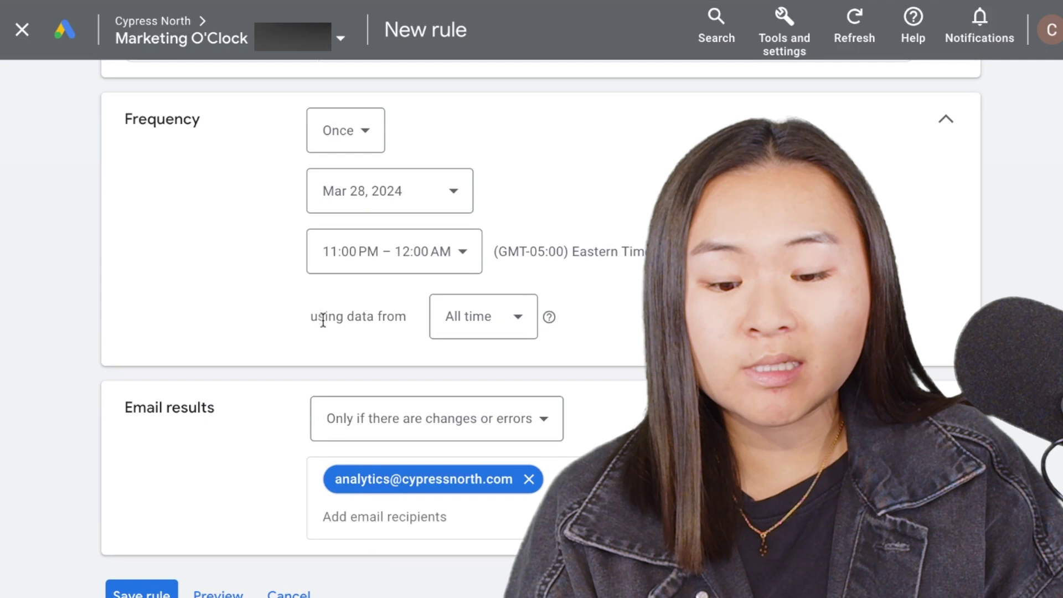
click(469, 328)
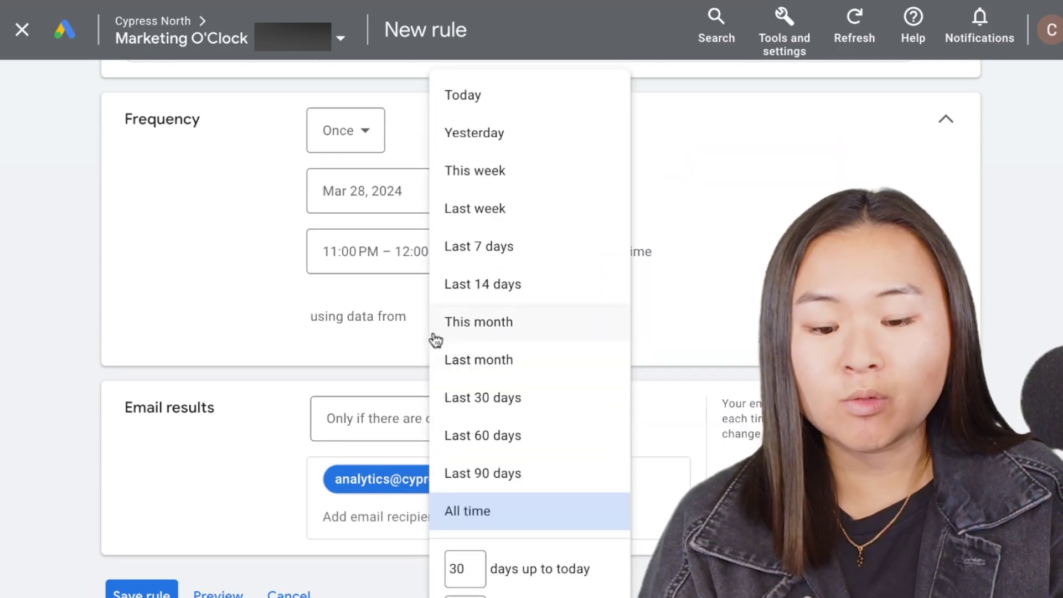
click(331, 336)
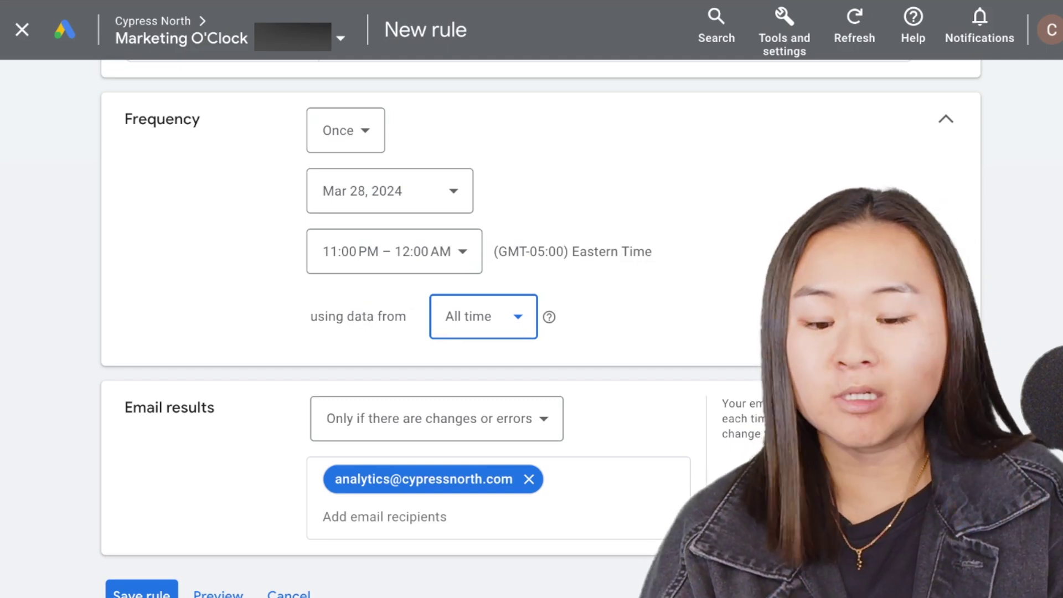
scroll(392, 322, down, 1)
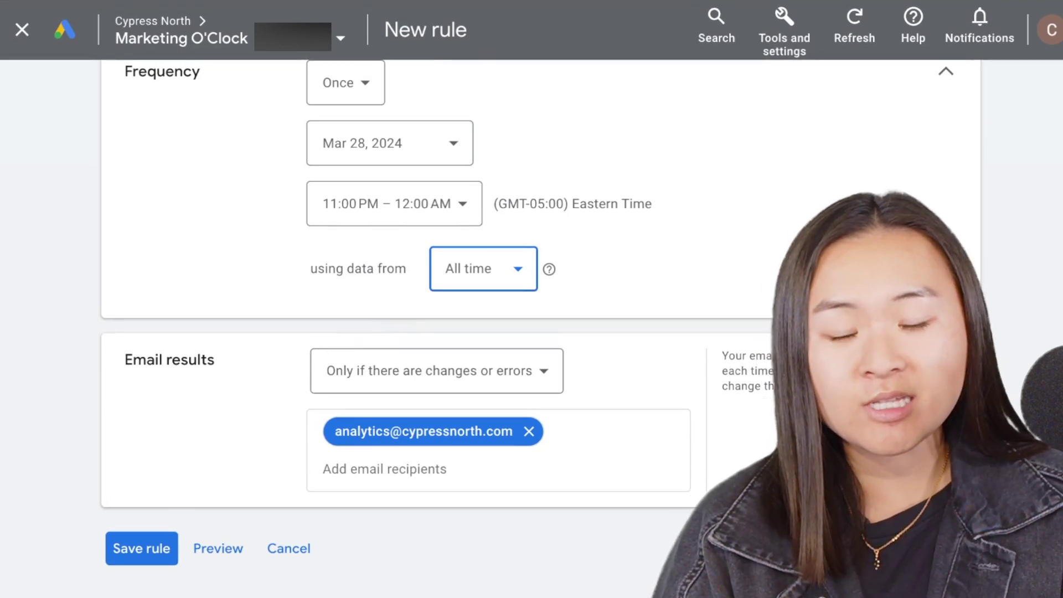
Set email results to 'Only if there are errors'.
click(340, 385)
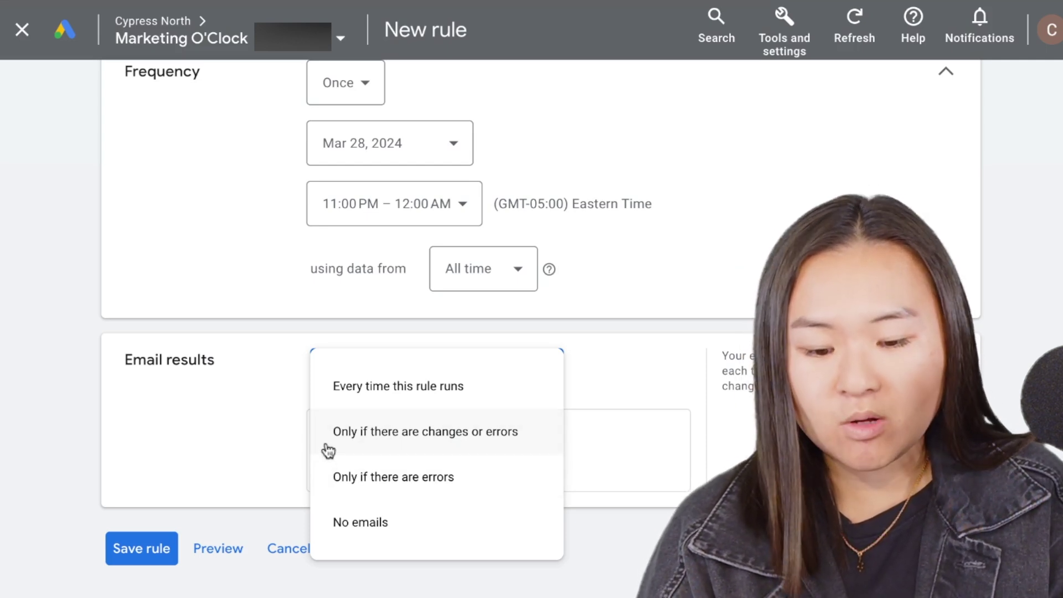
click(331, 475)
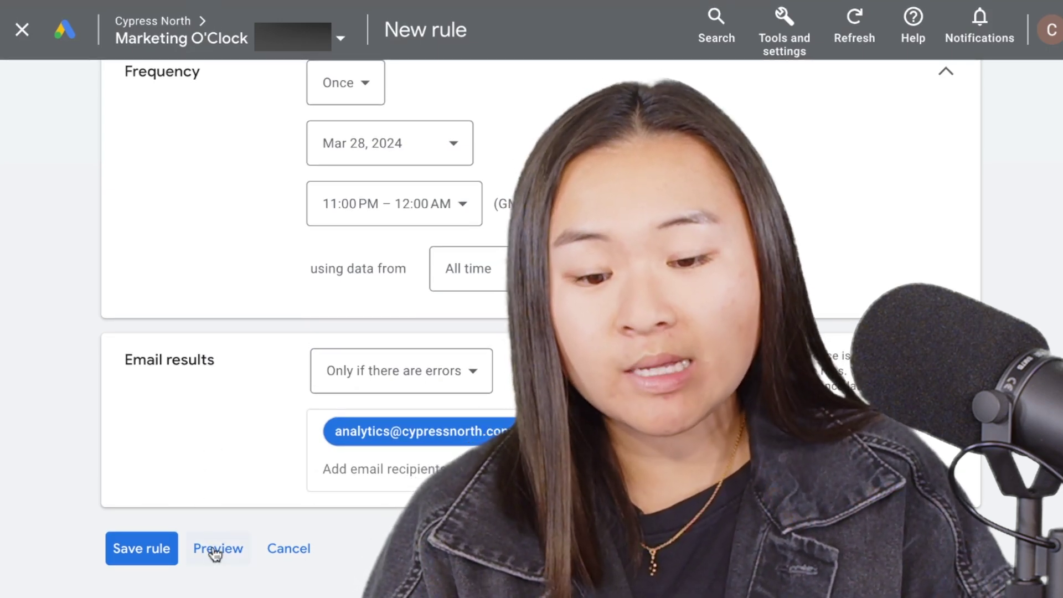
Preview the rule's effect on the 4 campaigns, then close the preview.
click(214, 550)
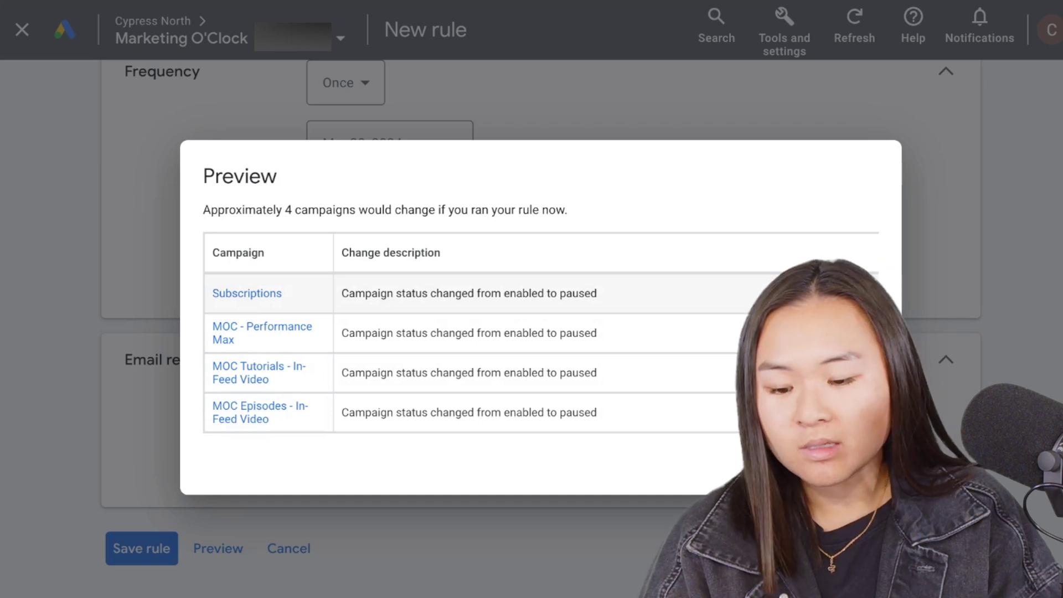
key(Escape)
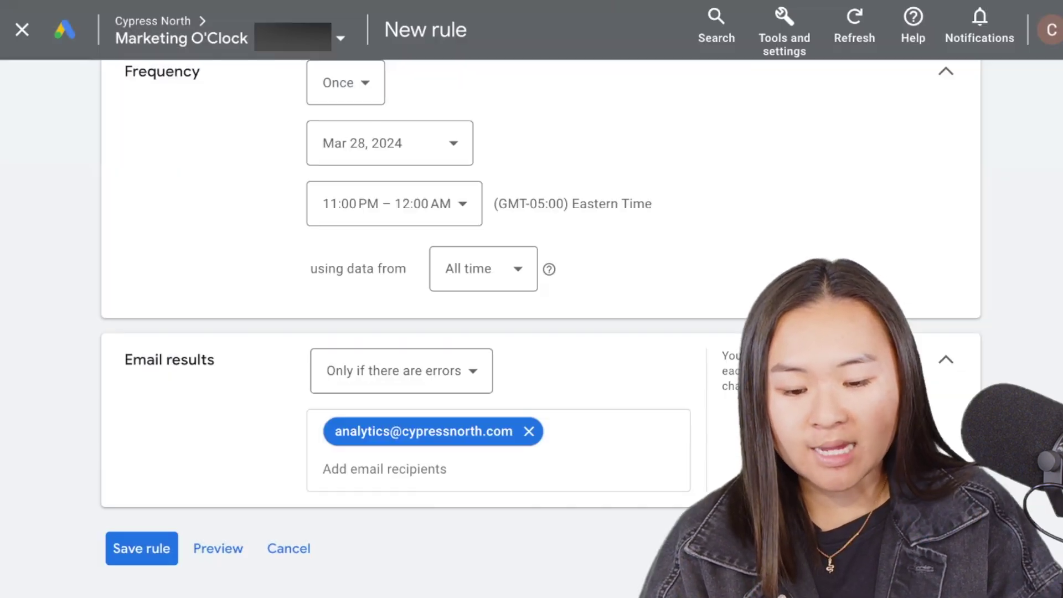
Save the rule and check its Frequency, Email notification and Actions columns in the rules list.
click(138, 548)
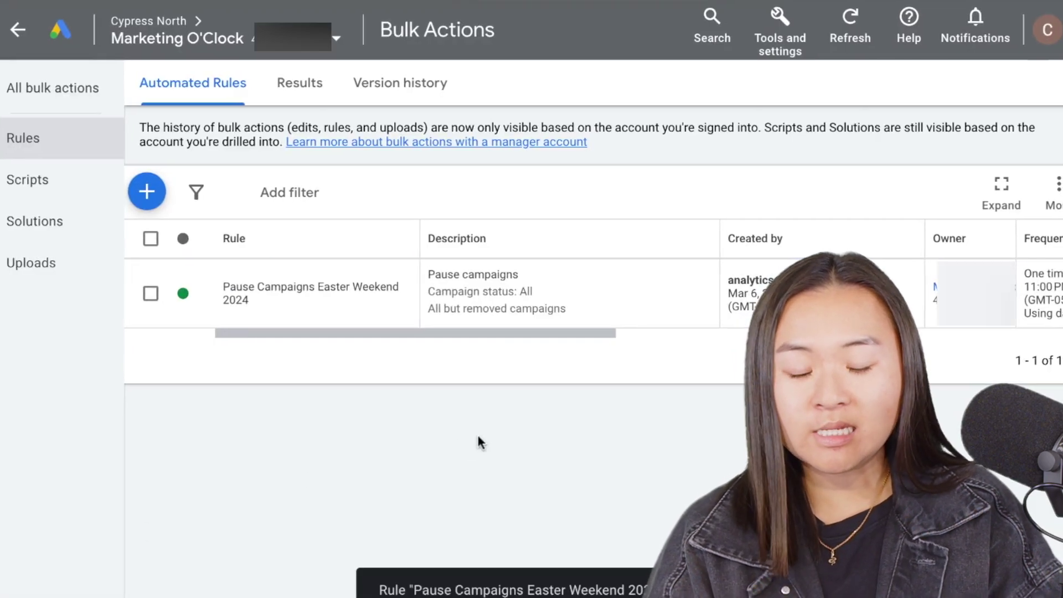
scroll(616, 316, right, 3)
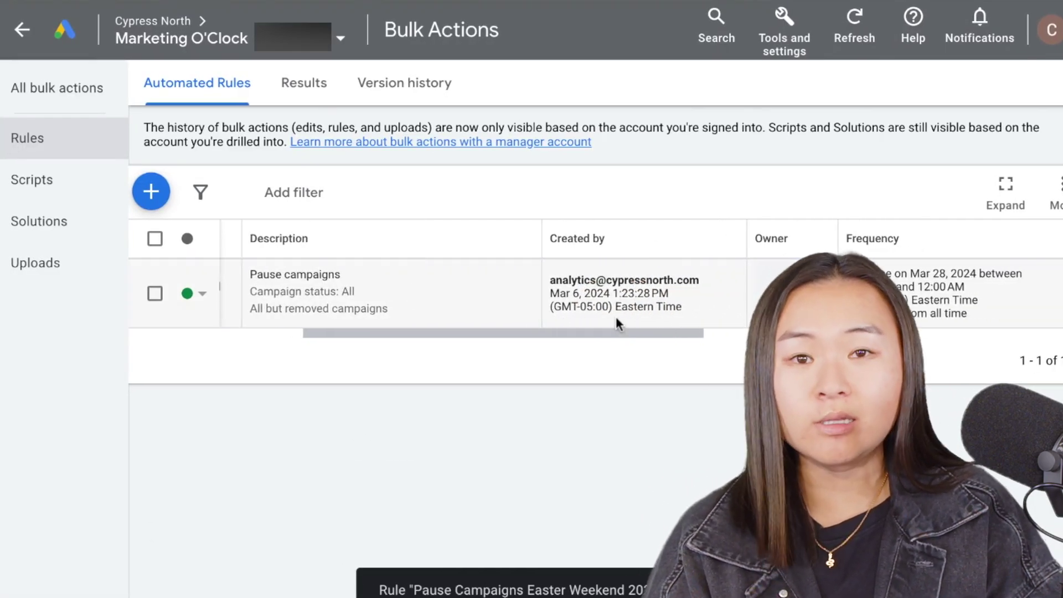
scroll(616, 318, right, 3)
scroll(633, 278, right, 1)
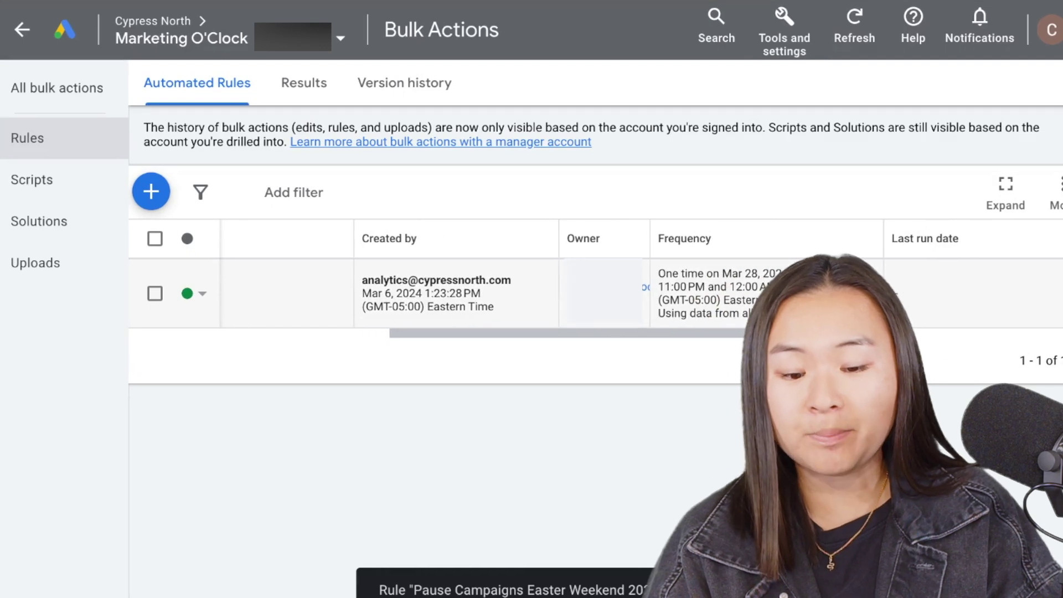
scroll(636, 293, right, 5)
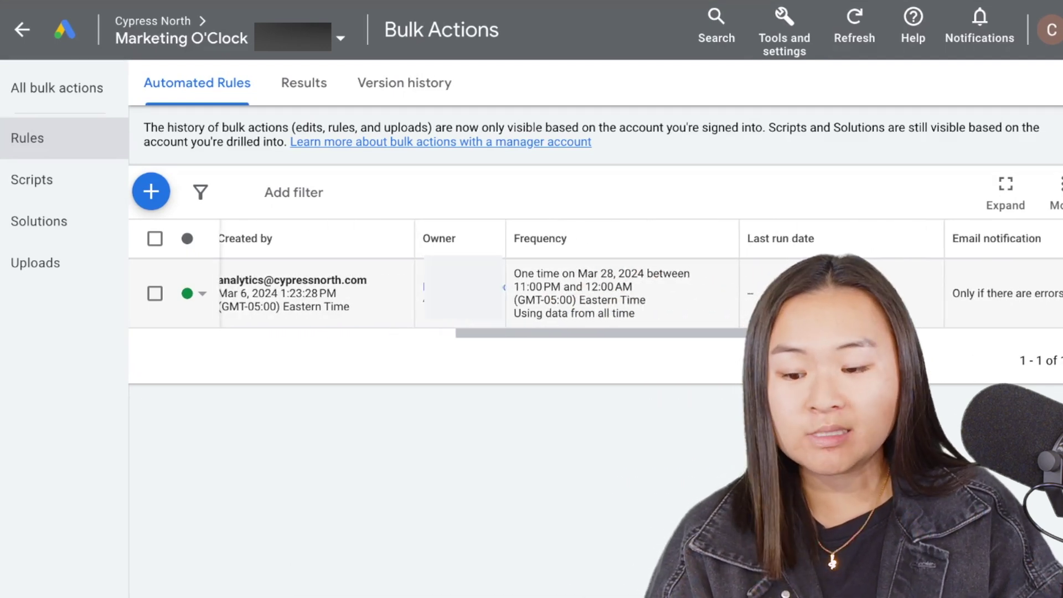
scroll(637, 293, right, 10)
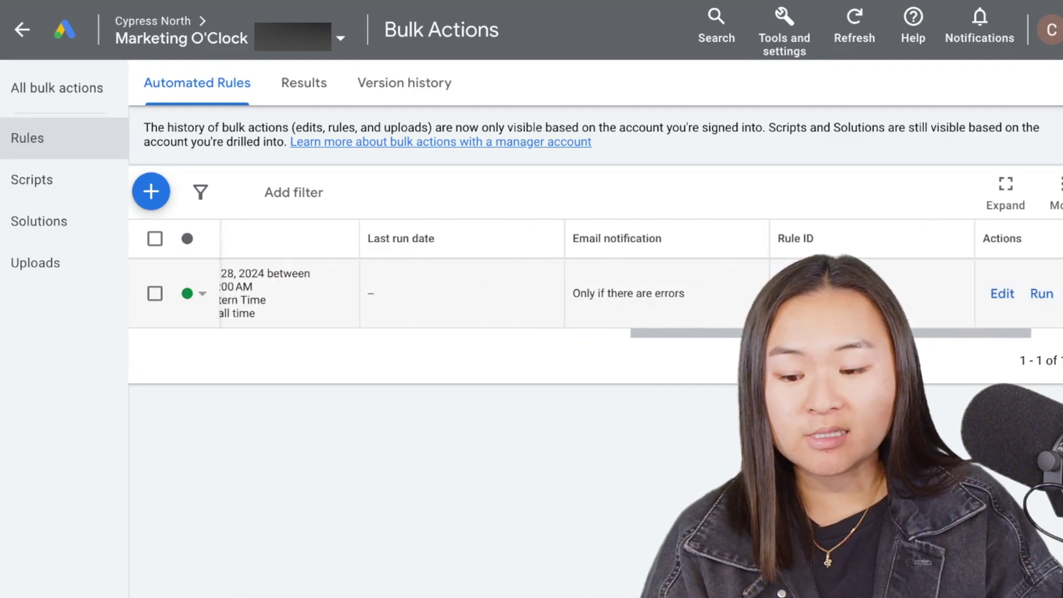
scroll(637, 294, right, 2)
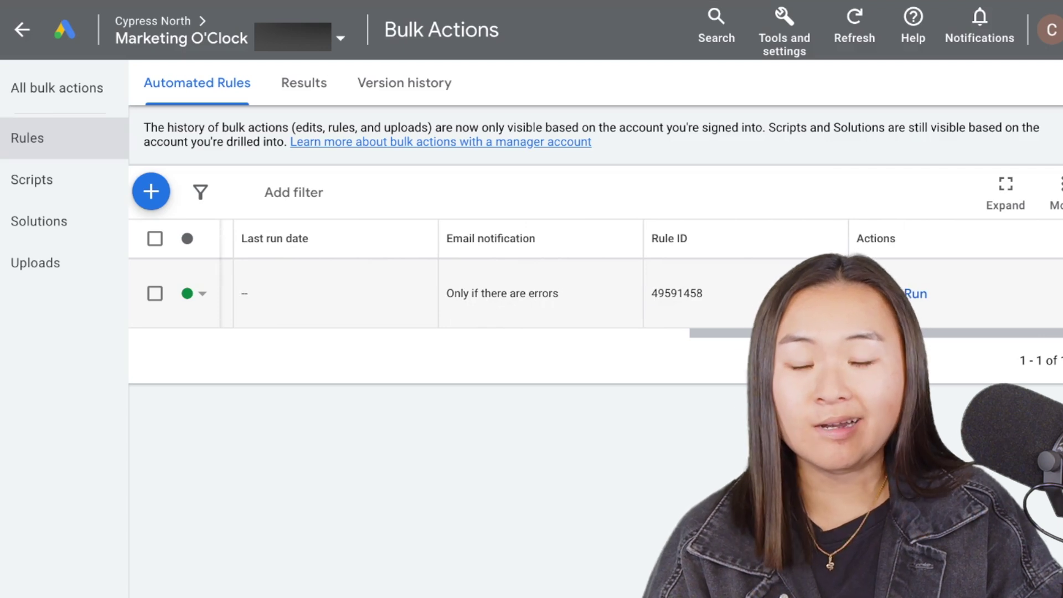